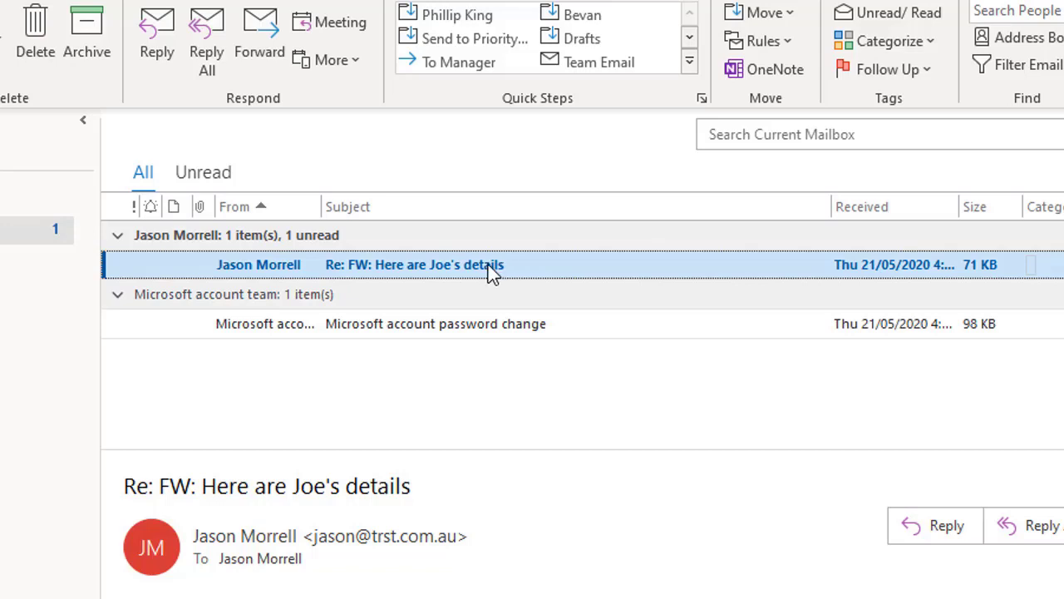
List every message in the forwarded contact-details conversation across all mailboxes, showing both replies.
right_click(491, 271)
mouse_move(563, 414)
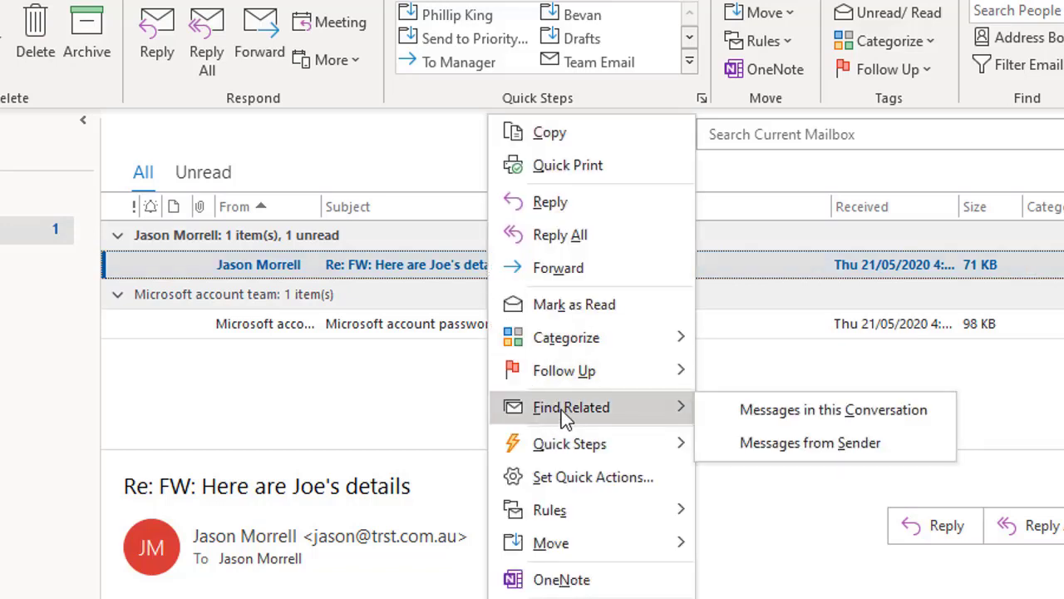
click(766, 414)
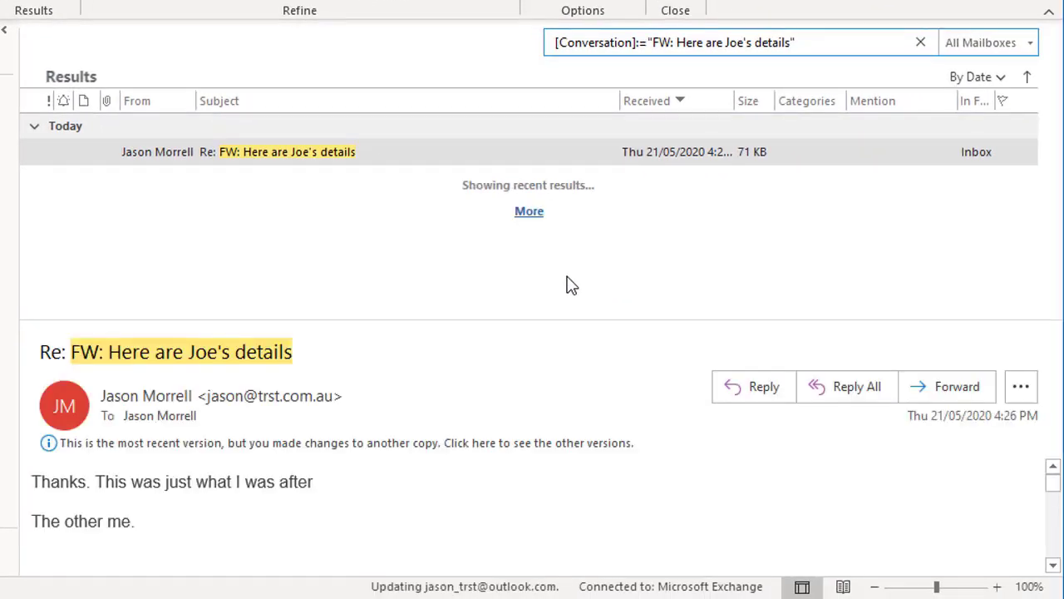
click(530, 215)
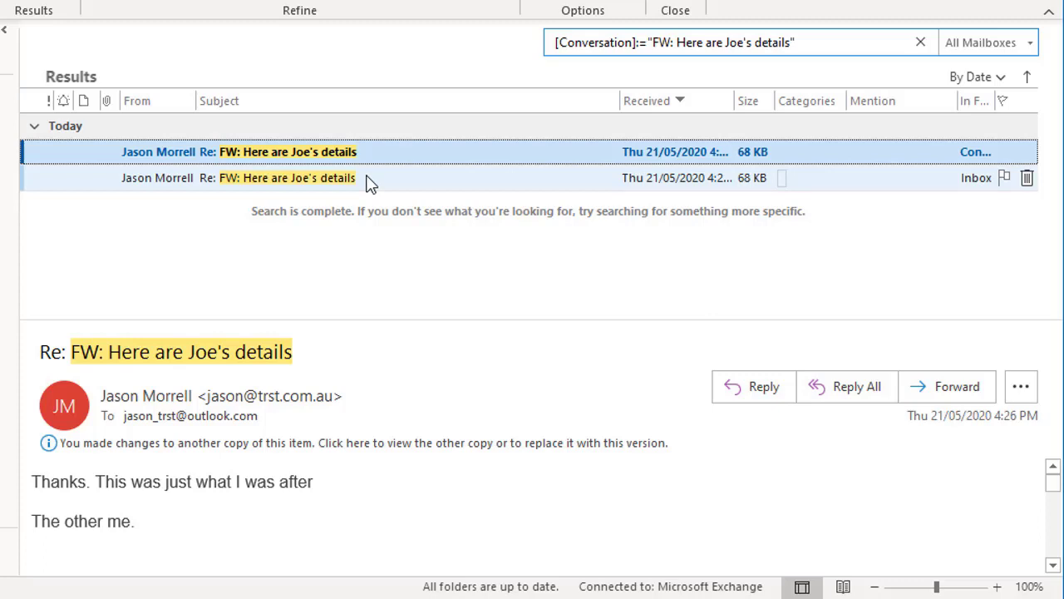
Open Create Rule and its Advanced Options from a result, cancel both unsaved, and return to Home.
right_click(179, 180)
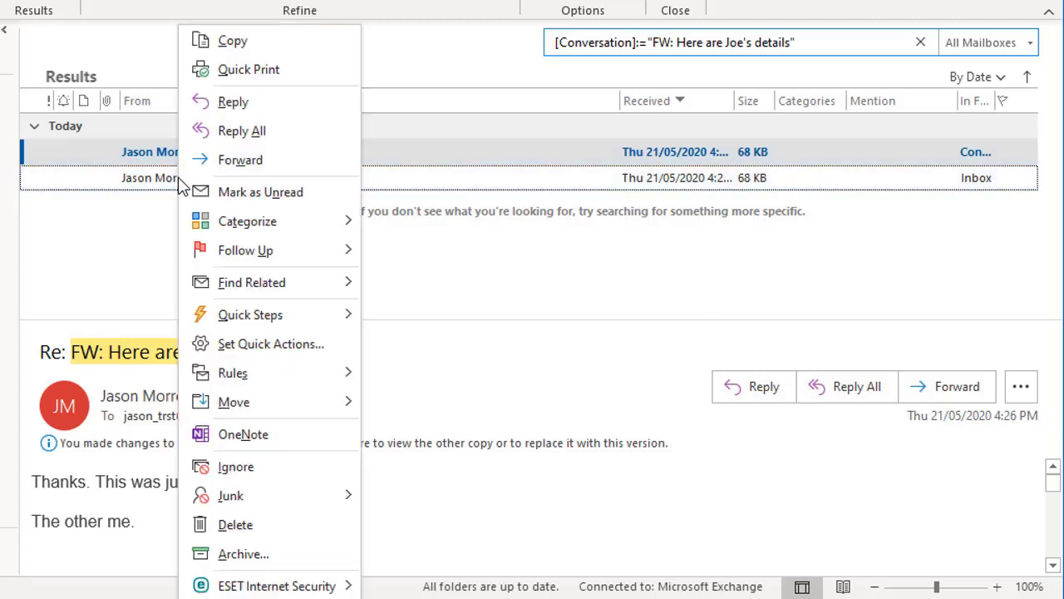
mouse_move(223, 379)
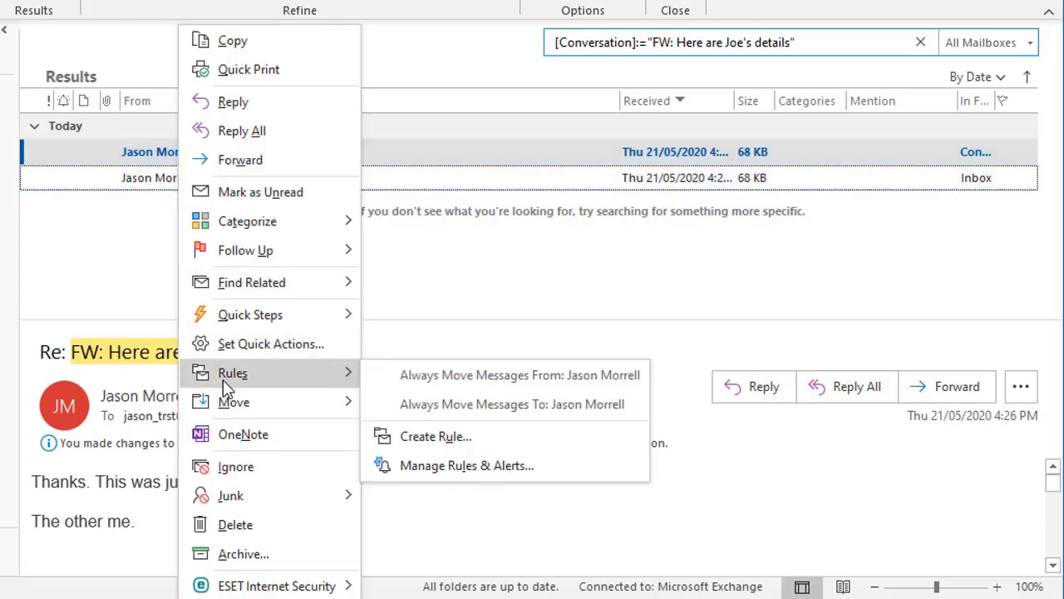
click(420, 438)
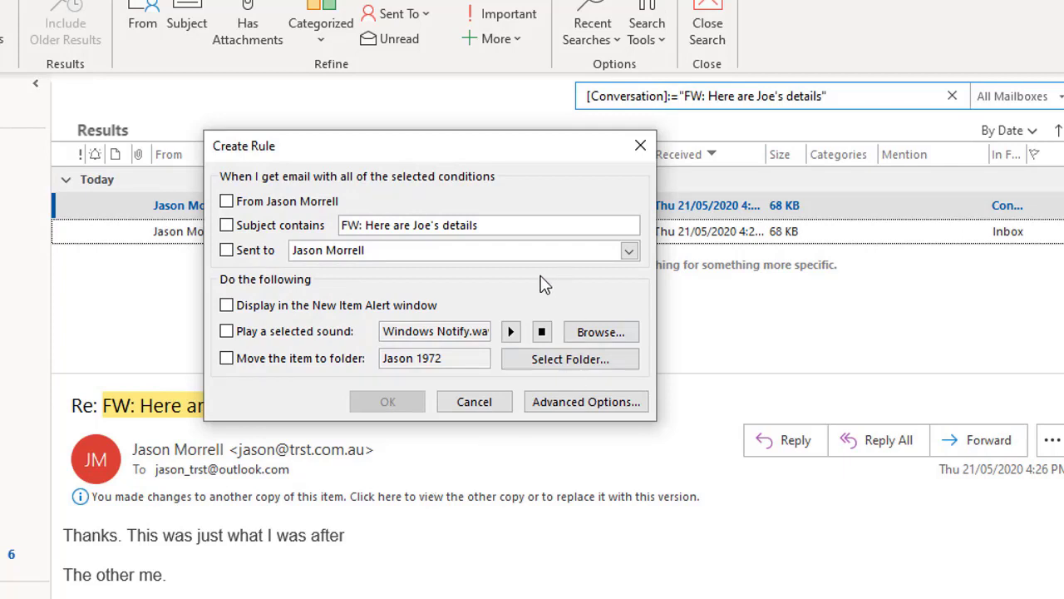
click(599, 401)
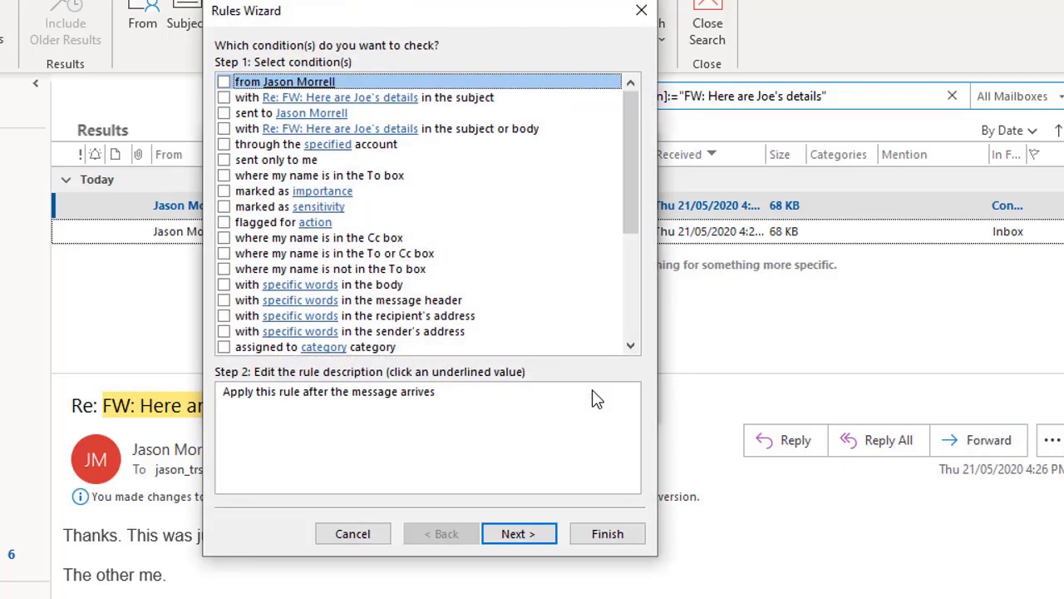
click(353, 533)
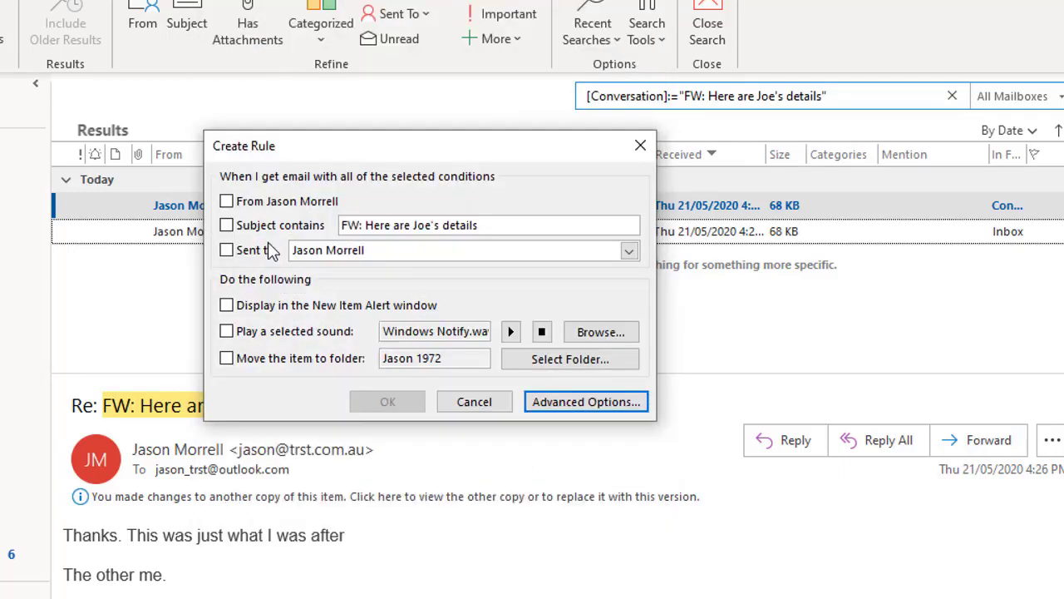
click(474, 401)
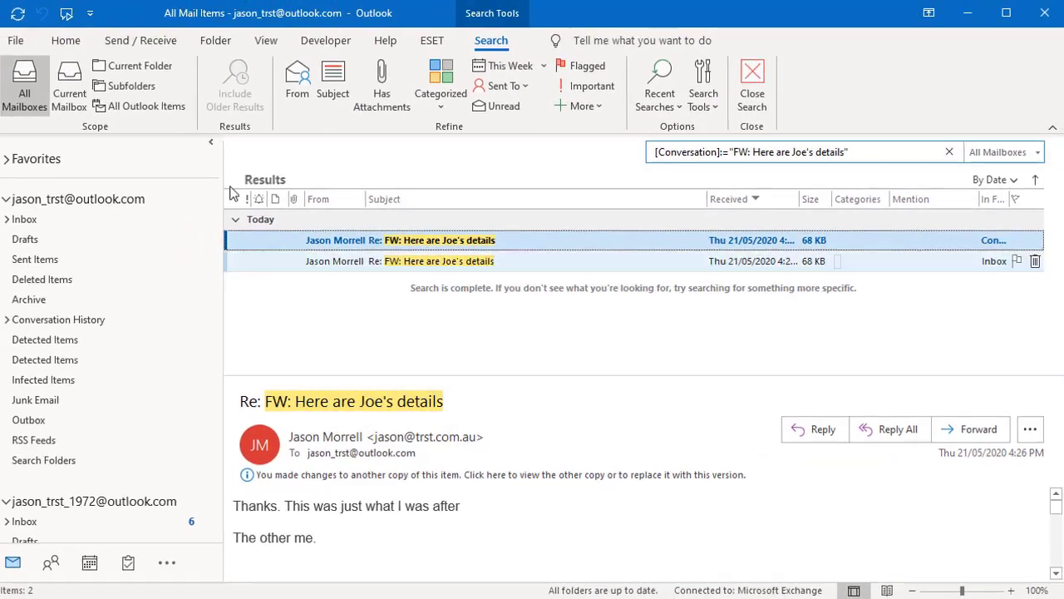
click(66, 40)
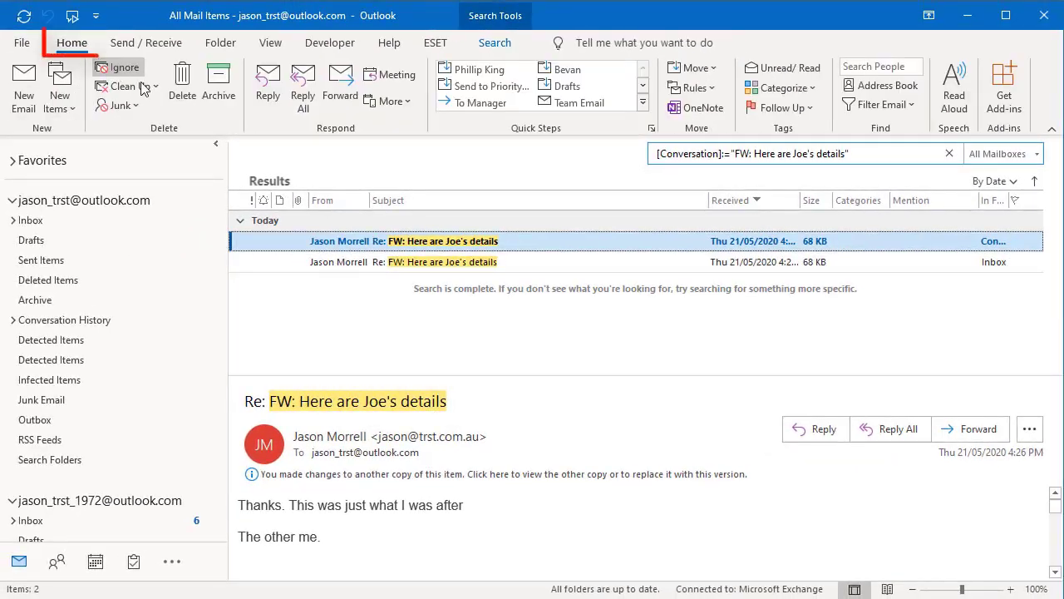
Start a new rule via Rules > Create Rule and open the Rules Wizard's conditions page.
click(712, 90)
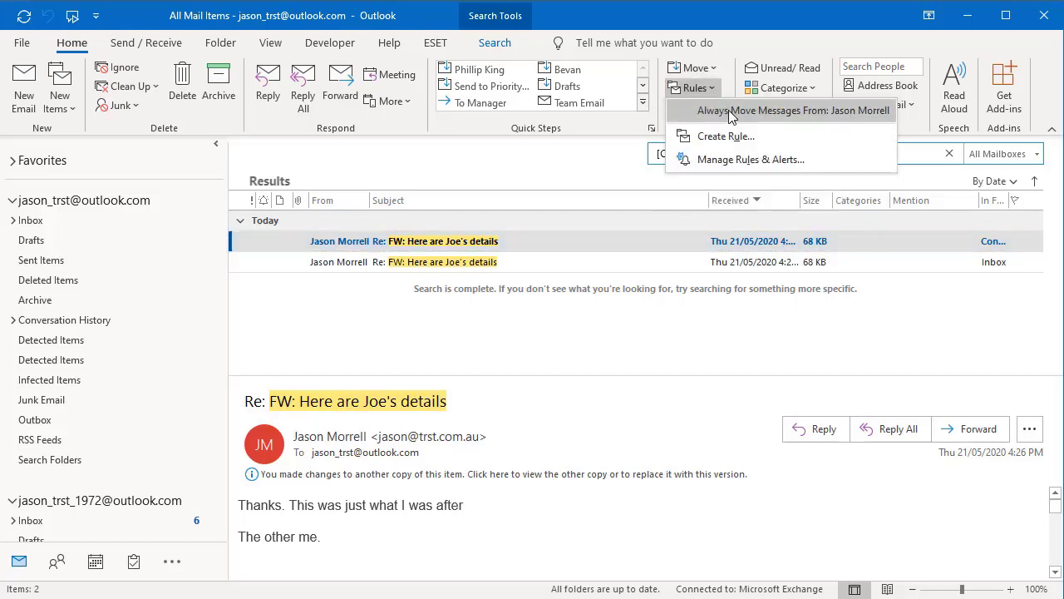
click(728, 135)
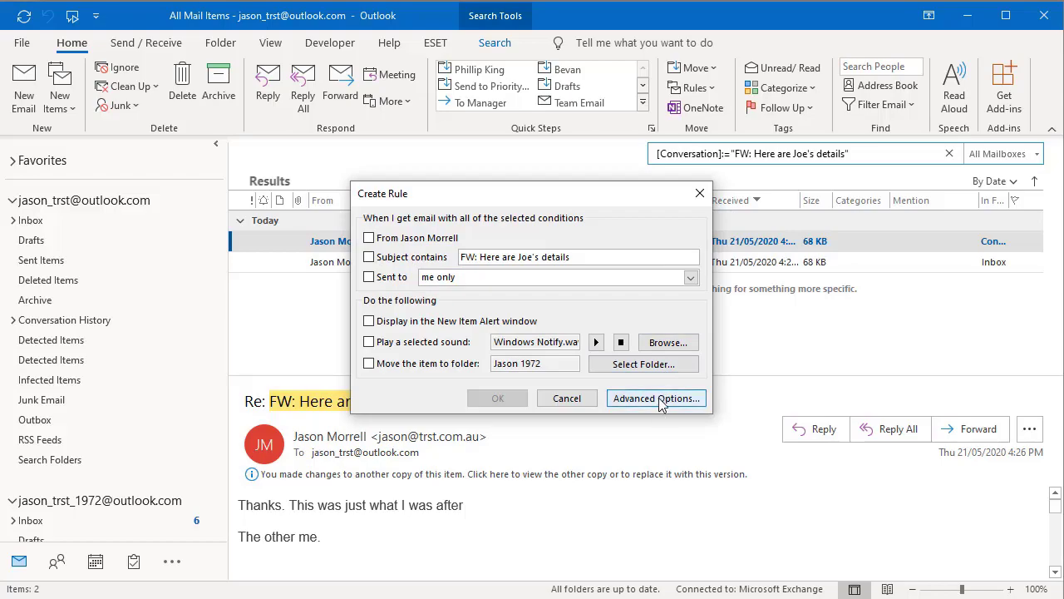
click(659, 399)
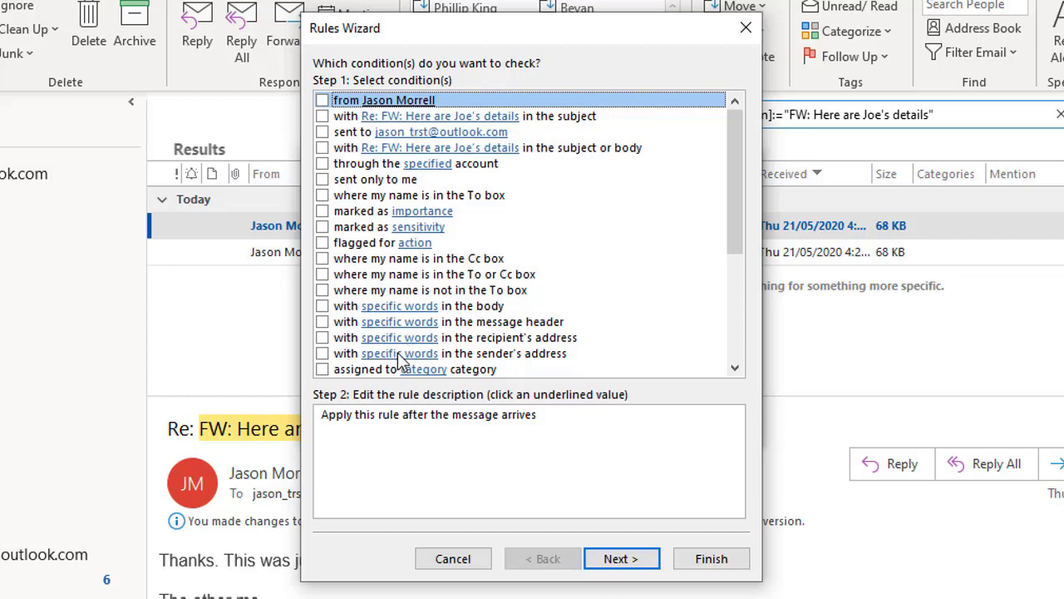
Add a 'from' condition set to the contact's e-mail address, then advance to the actions page.
click(322, 101)
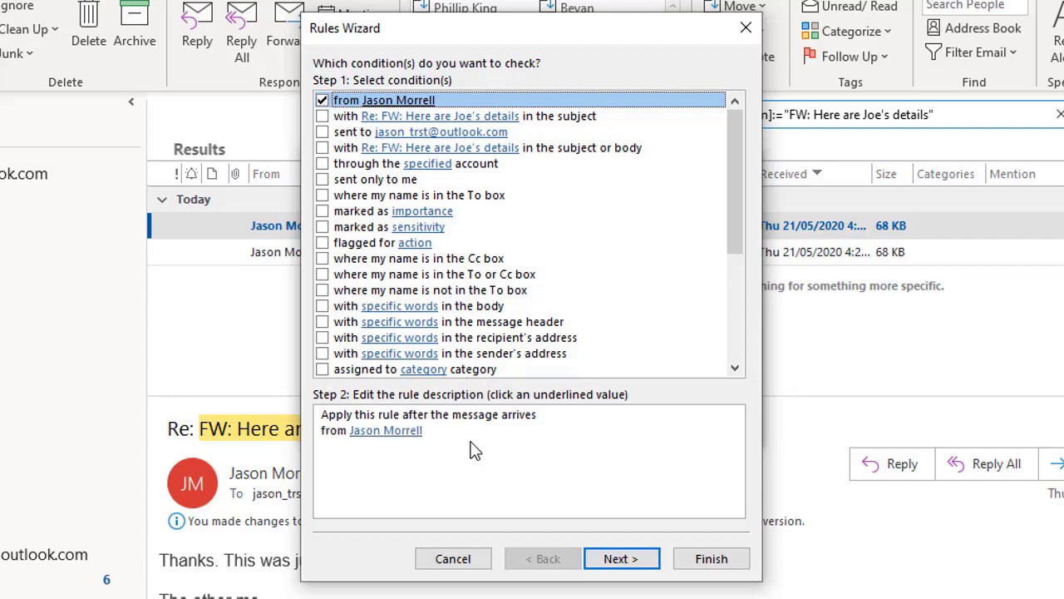
click(419, 434)
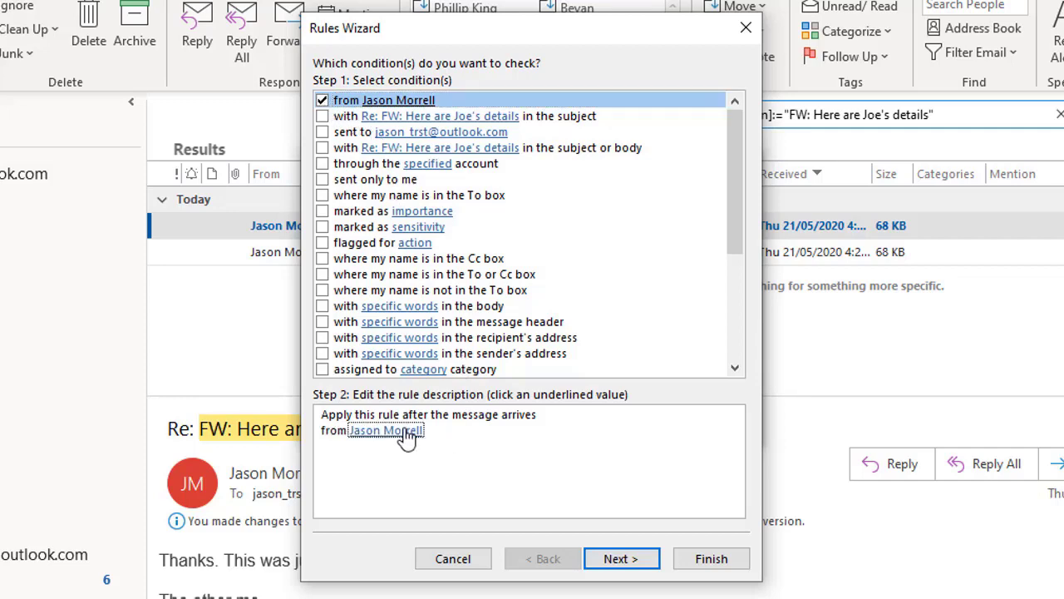
click(408, 439)
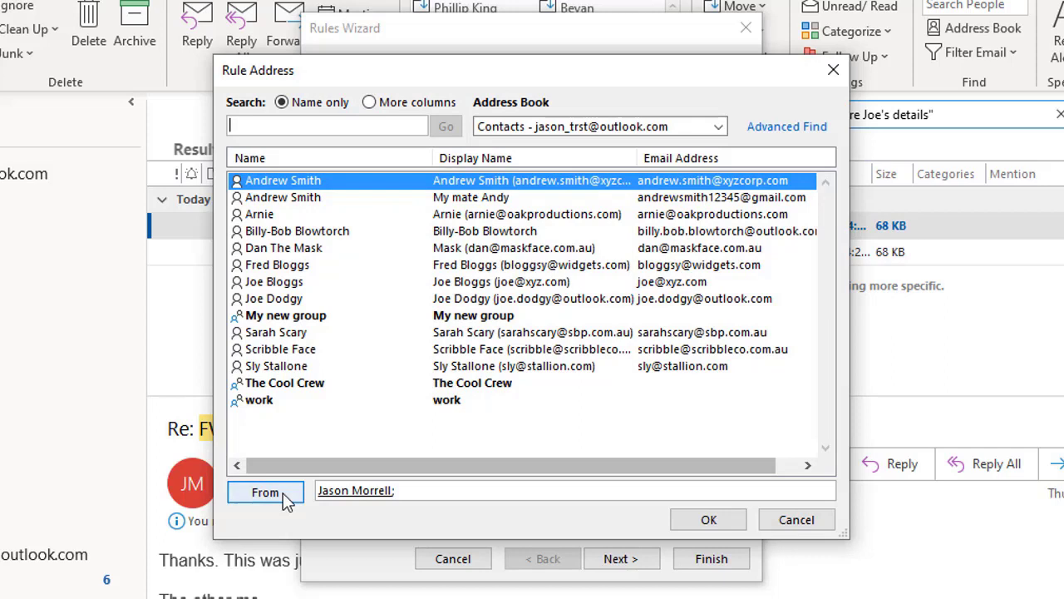
click(408, 489)
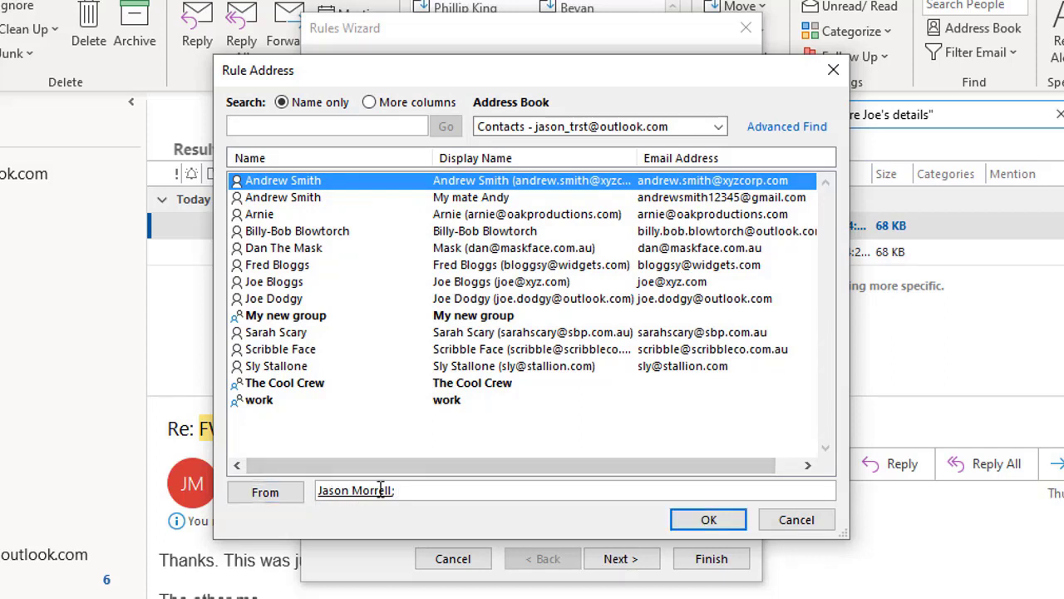
key(BackSpace)
key(BackSpace)
key(BackSpace)
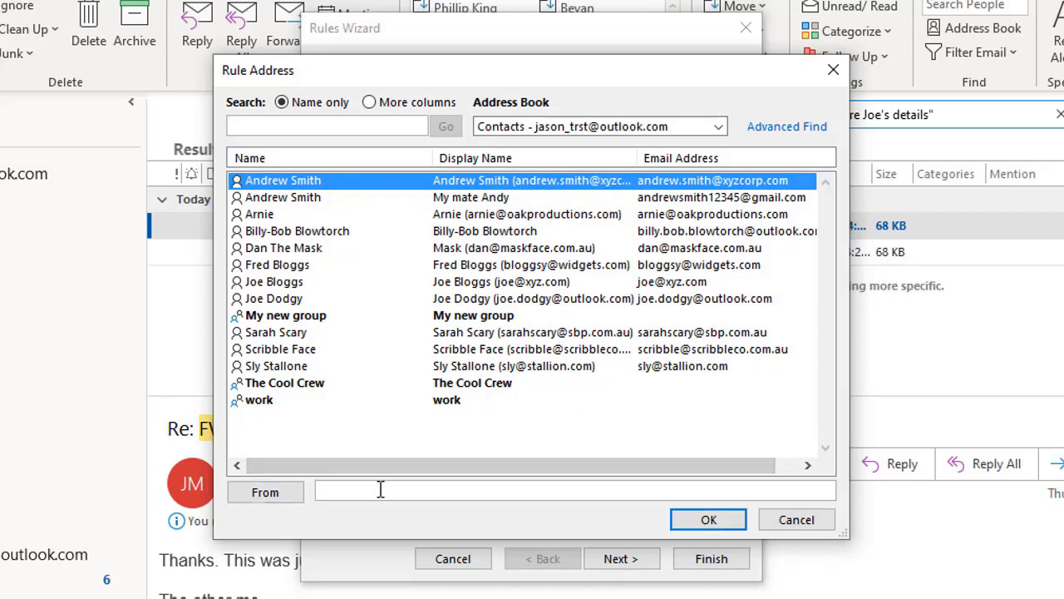
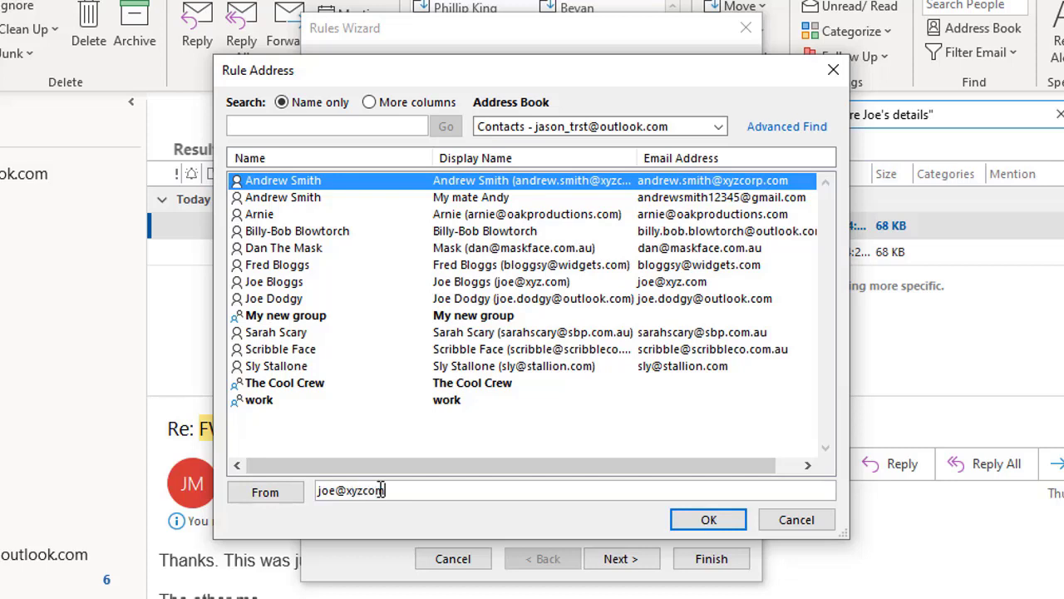
click(706, 521)
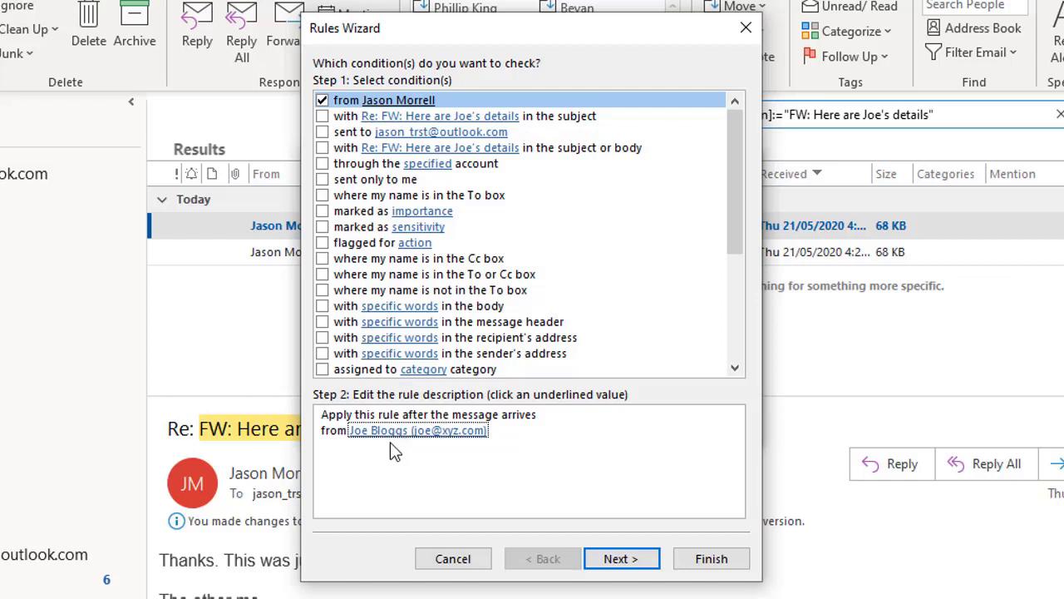
click(622, 558)
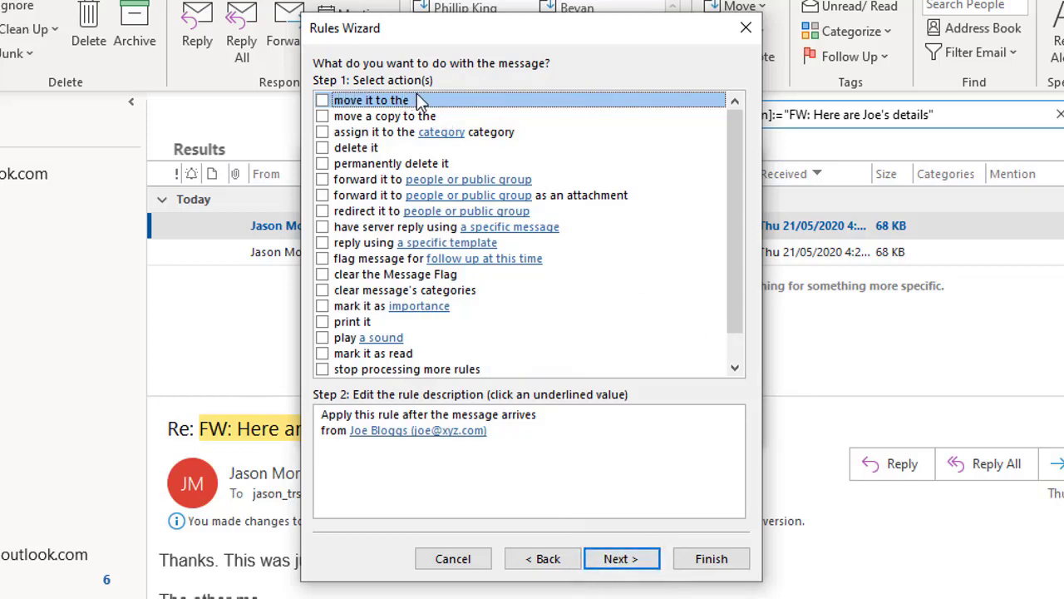
Set the rule action to 'delete it' and decline permanent deletion at the warning prompt.
click(323, 149)
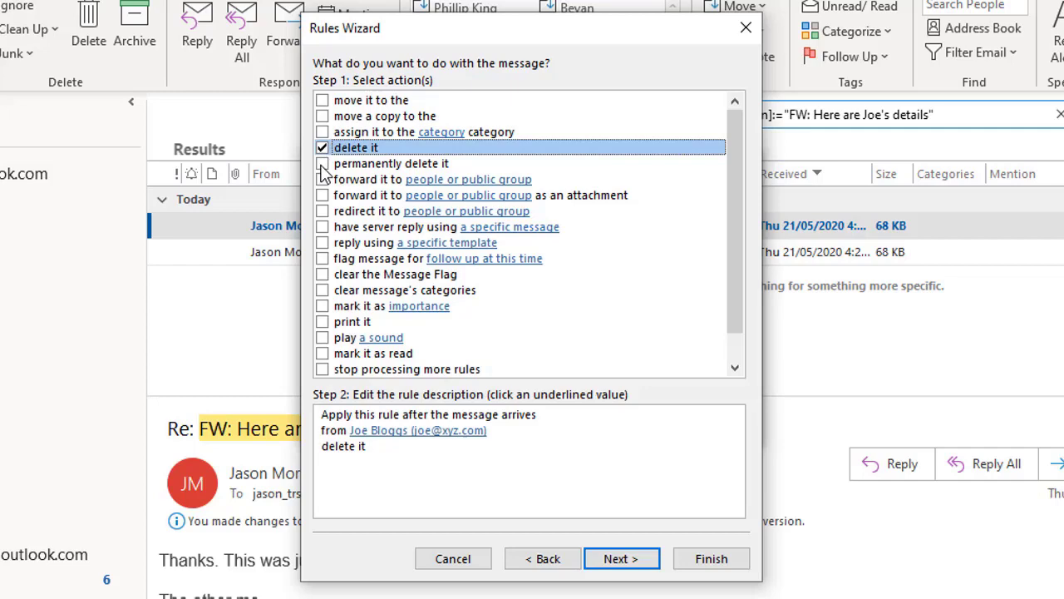
click(322, 165)
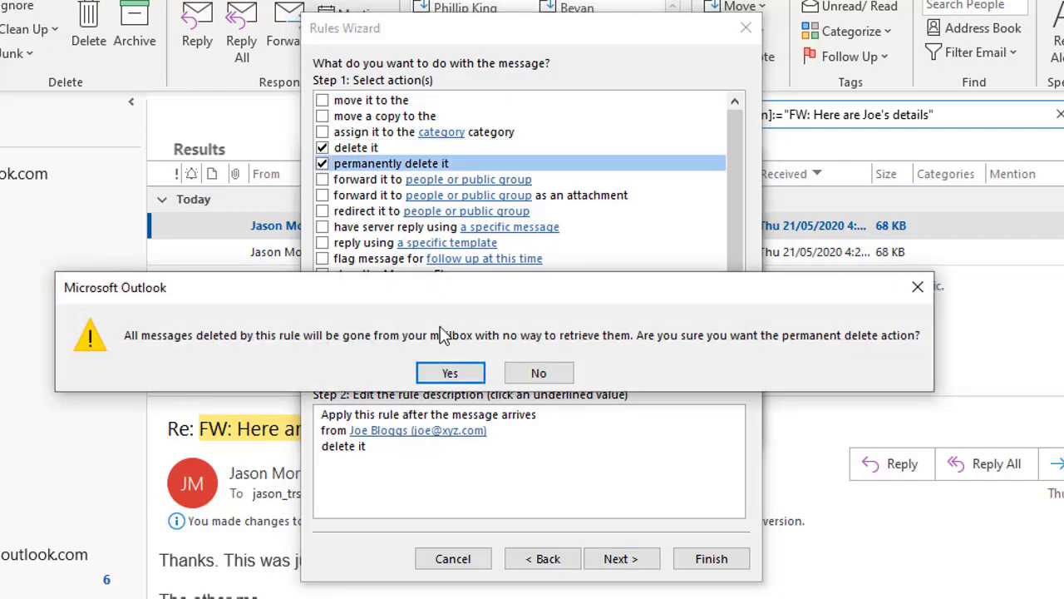
click(538, 373)
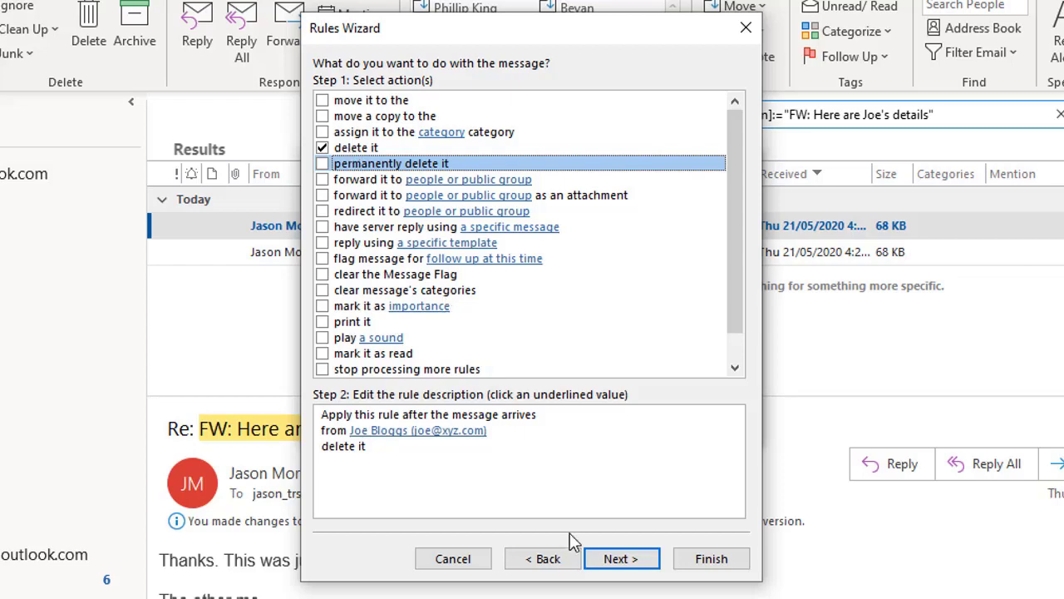
Advance the Rules Wizard to the exceptions page, leaving every exception unticked.
click(628, 558)
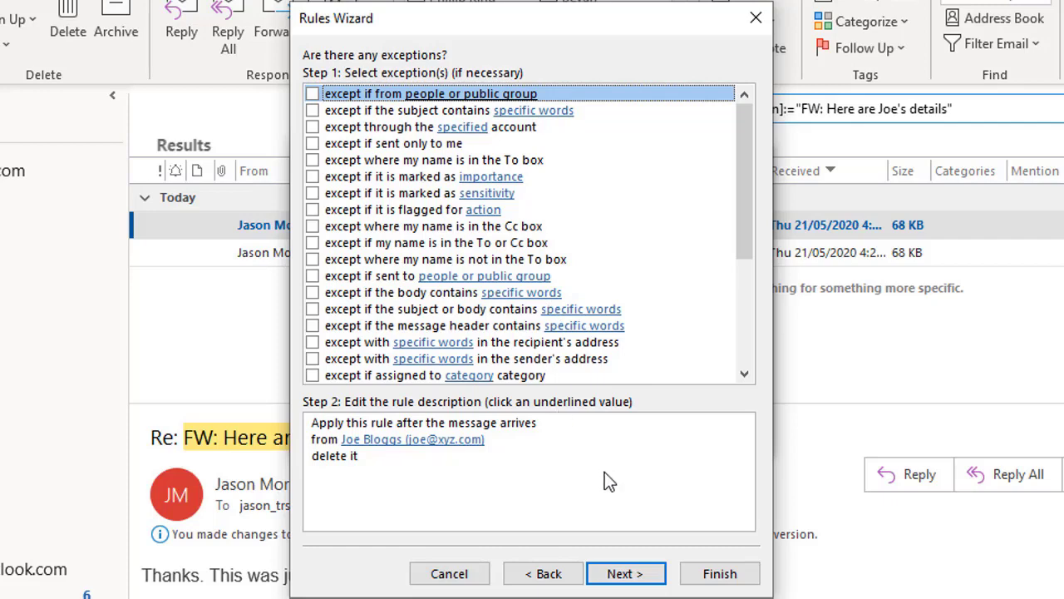
Go to Finish rule setup, review the rule description, and finish with the rule turned on.
click(627, 579)
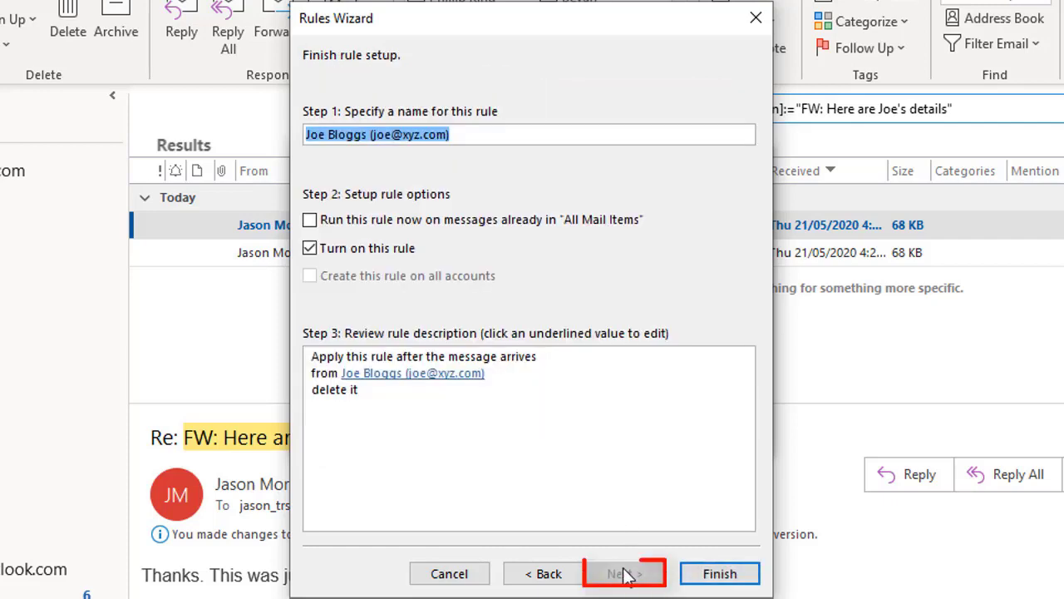
click(491, 421)
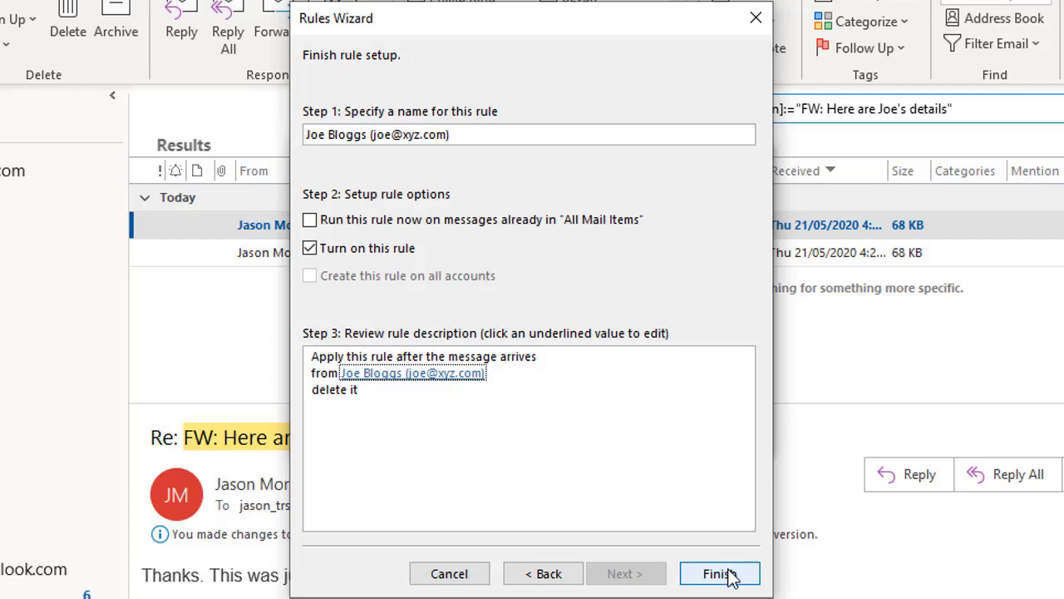
click(482, 574)
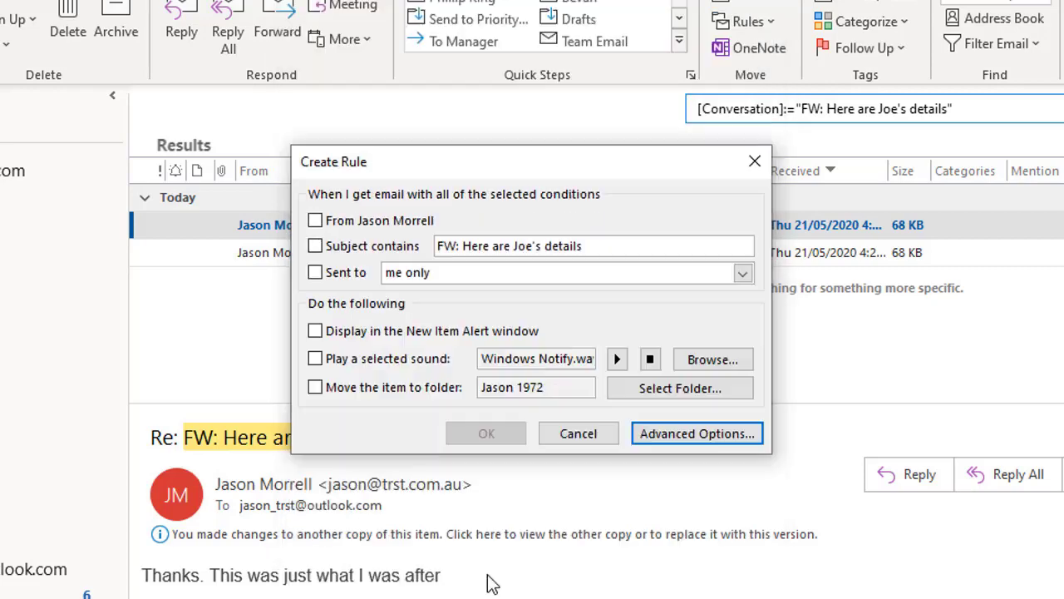
Dismiss the leftover Create Rule window and show the New Quick Step types in the Quick Steps gallery.
click(601, 433)
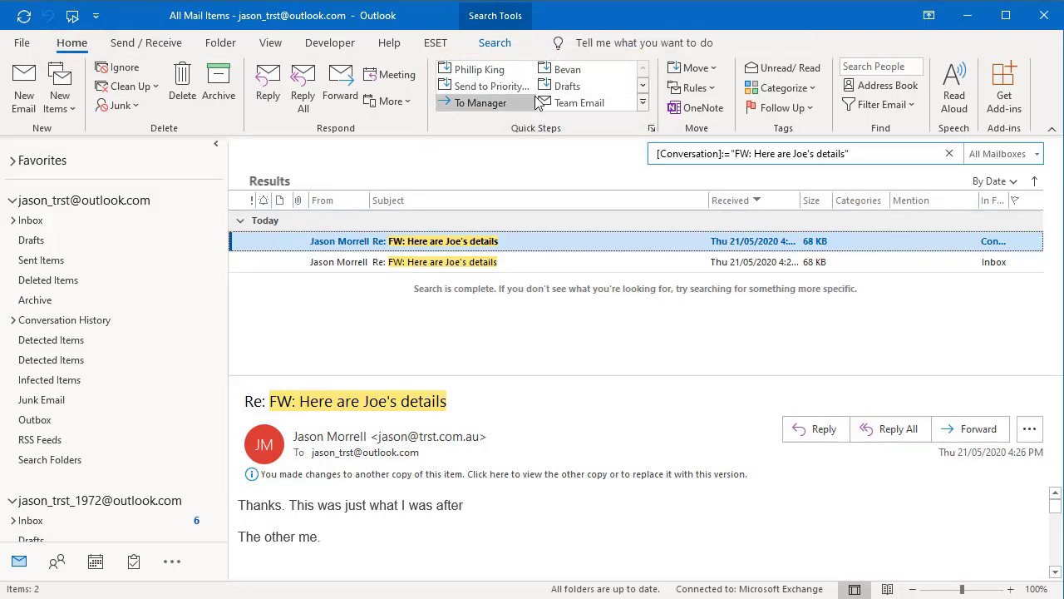
click(642, 103)
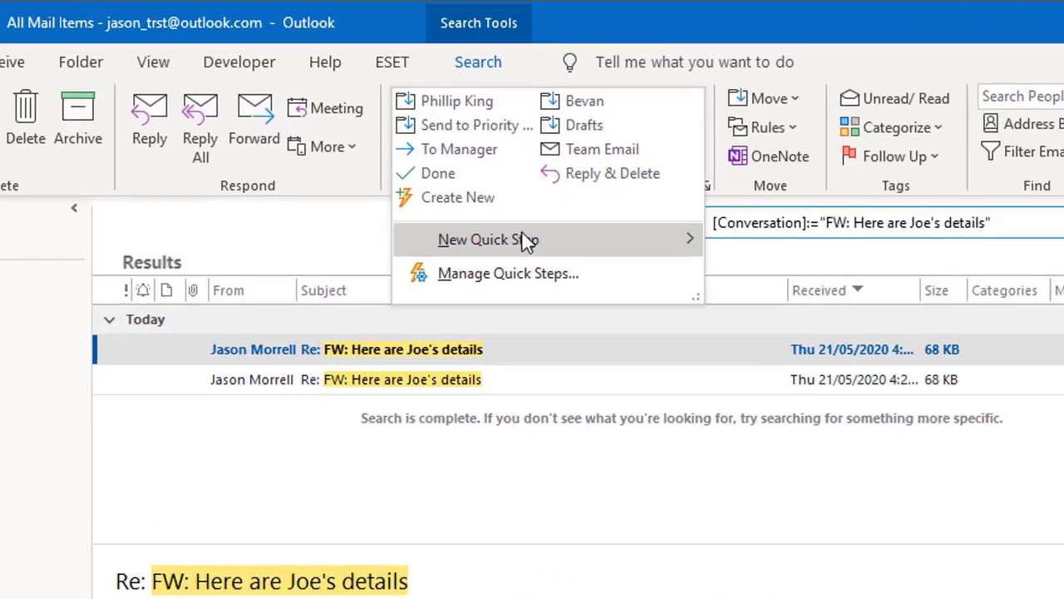
mouse_move(507, 164)
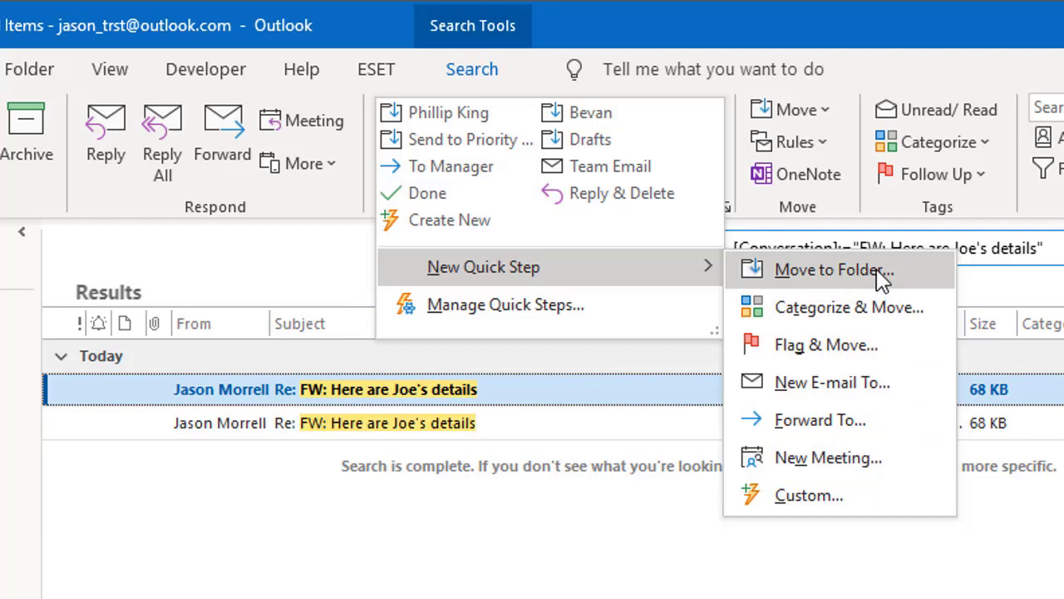
Create a Custom quick step named 'Delete email' whose action is Delete message.
click(811, 483)
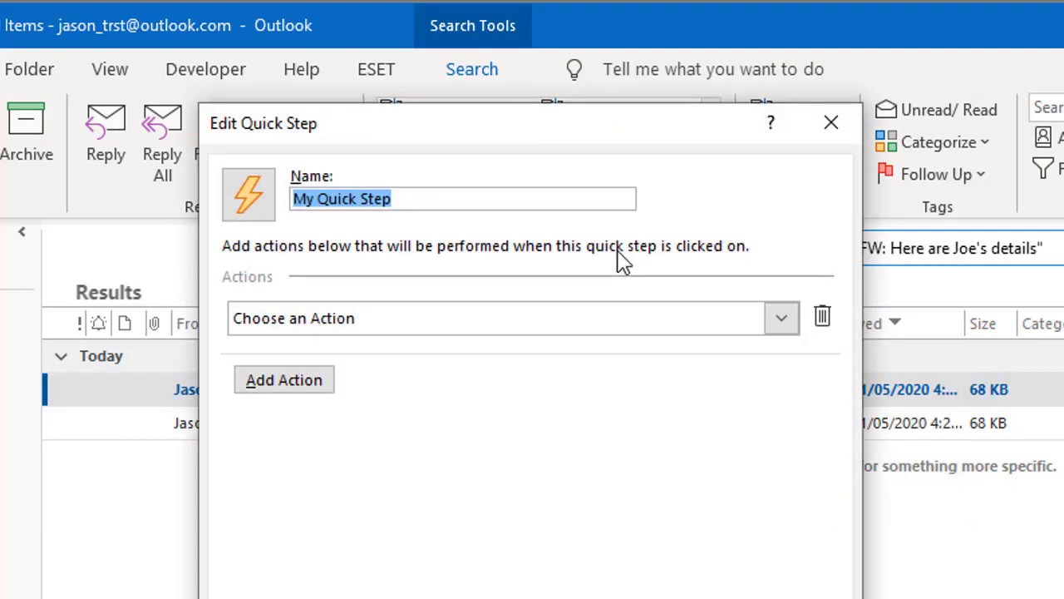
text(Delete email from Joe)
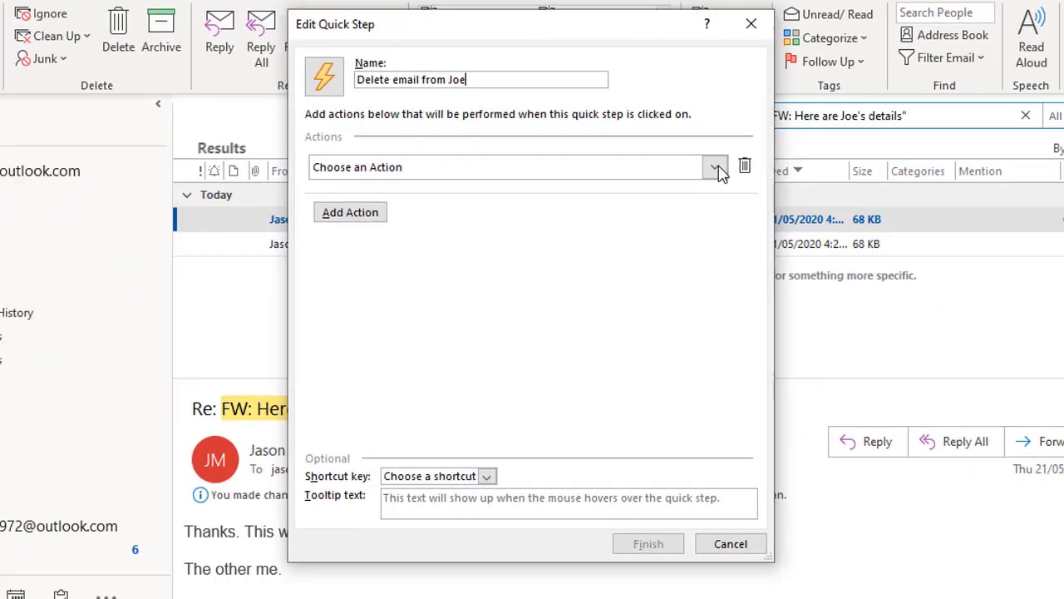
click(716, 169)
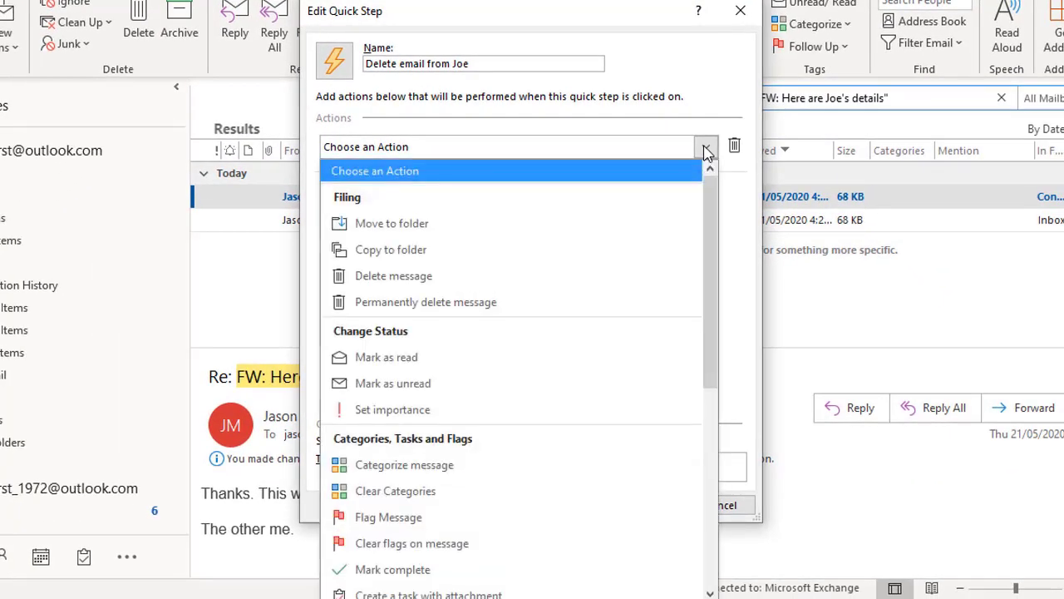
click(396, 284)
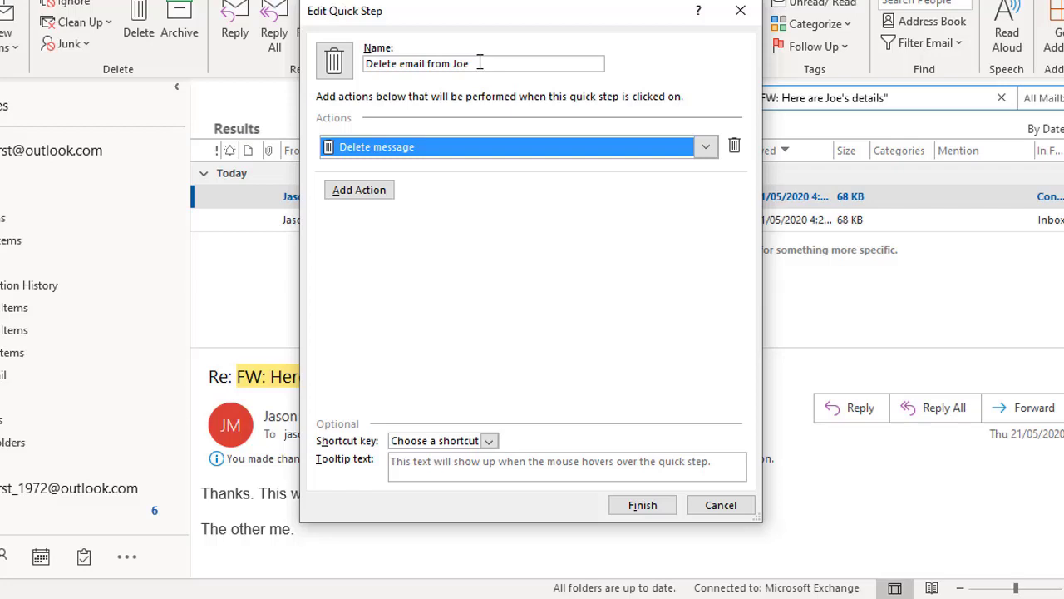
key(shift+Tab)
click(515, 66)
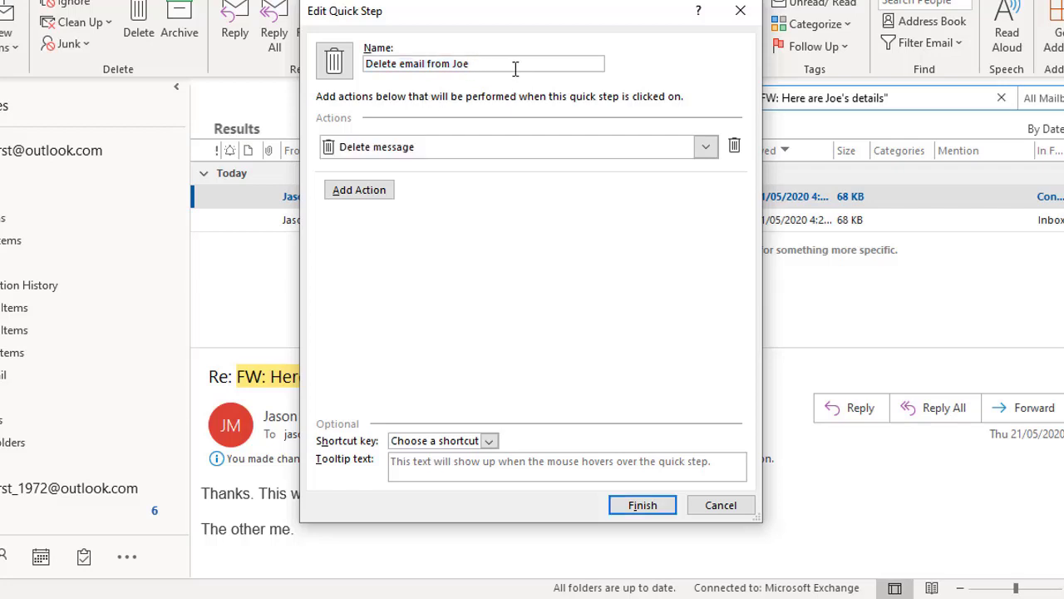
key(BackSpace)
key(BackSpace)
key(BackSpace)
key(BackSpace)
key(BackSpace)
key(BackSpace)
key(BackSpace)
key(BackSpace)
key(BackSpace)
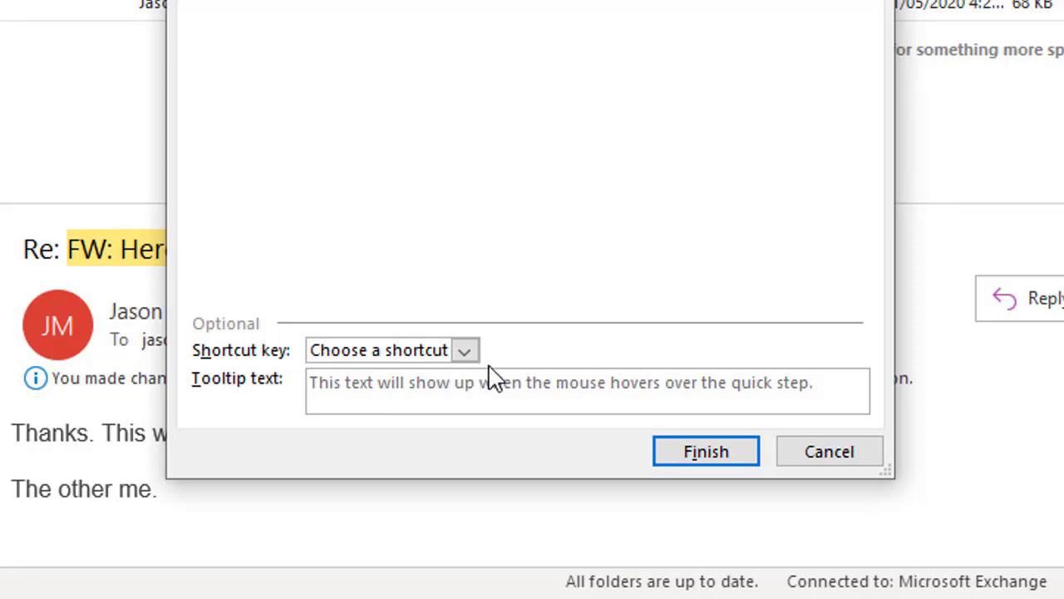
Save the quick step, then use it to delete the Microsoft account password change message from the Inbox.
click(706, 452)
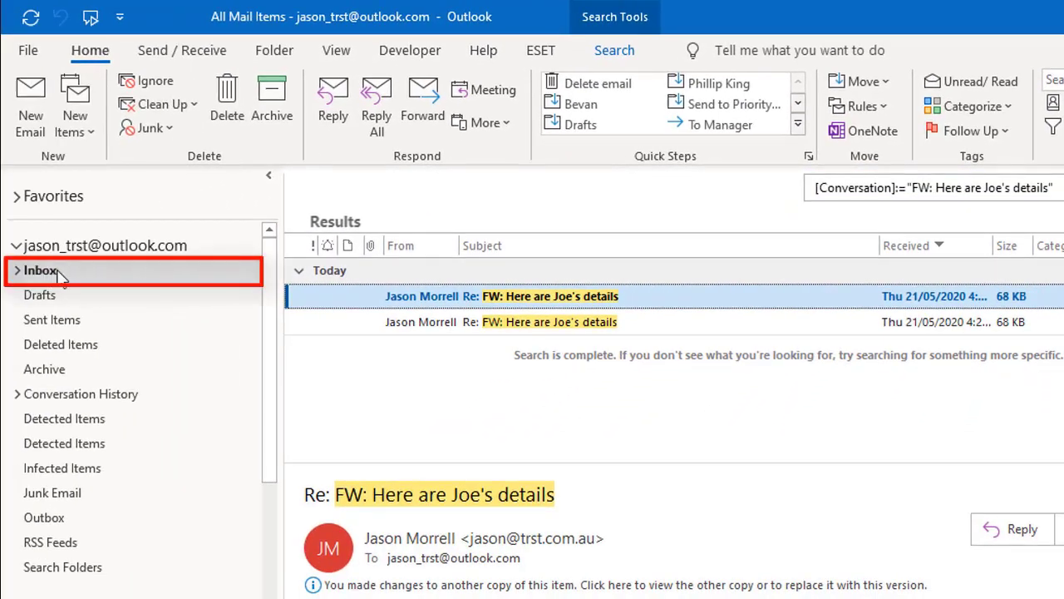
click(62, 273)
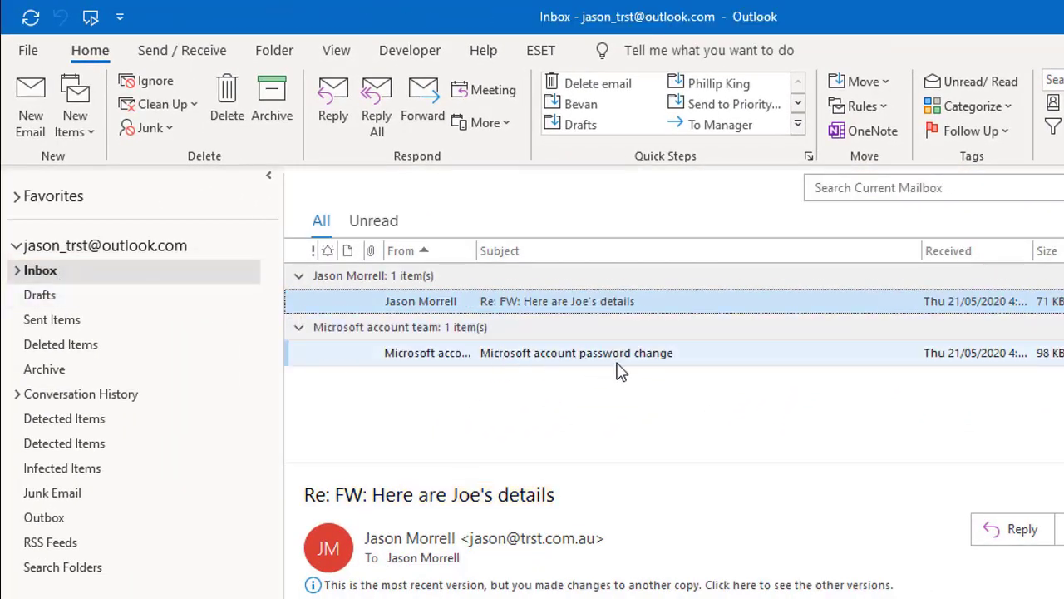
click(713, 363)
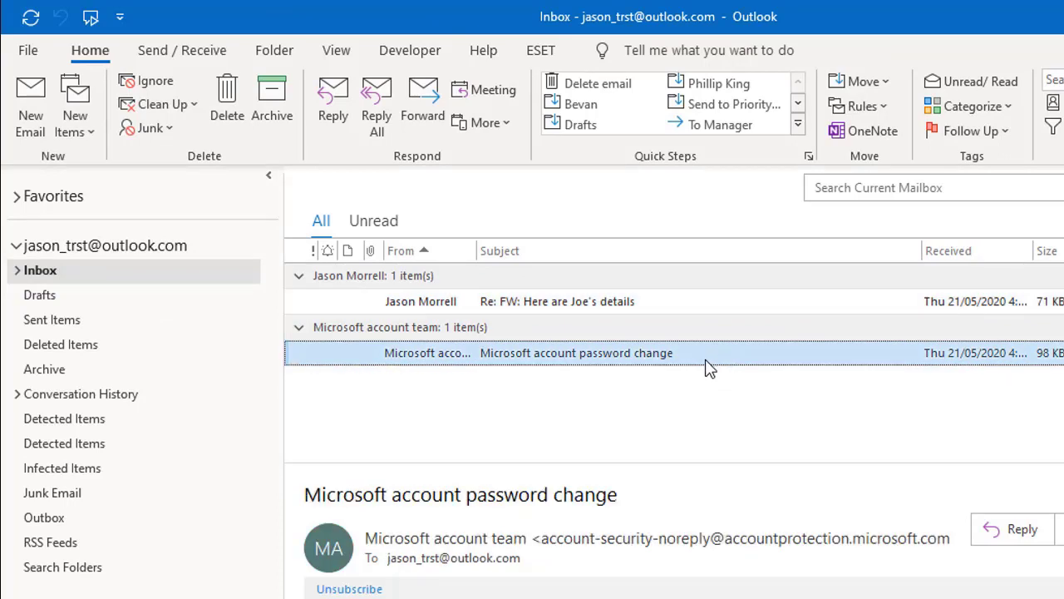
click(606, 95)
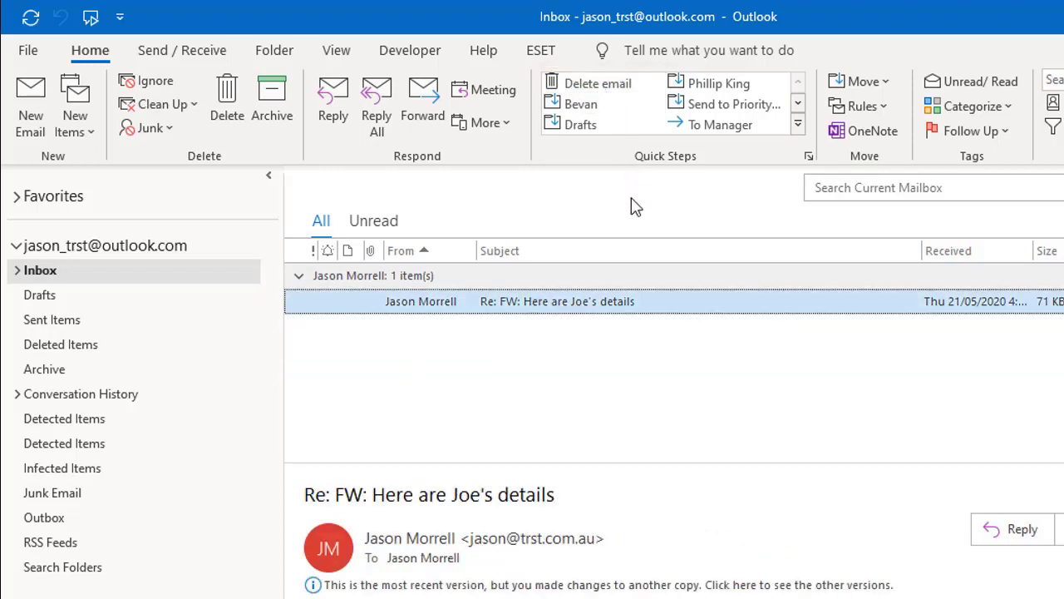